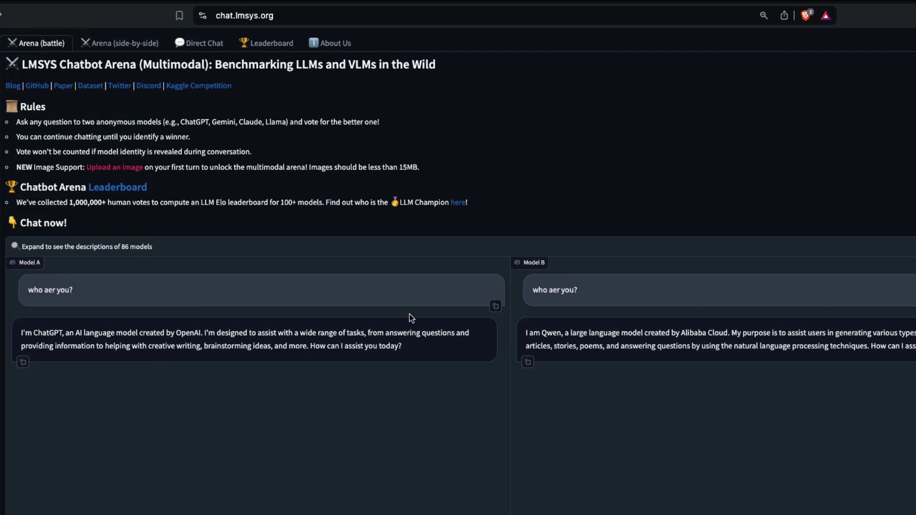
scroll(536, 505, "down", 3)
Step: Start a new round in the Chatbot Arena, emptying both model panes
left_click(373, 406)
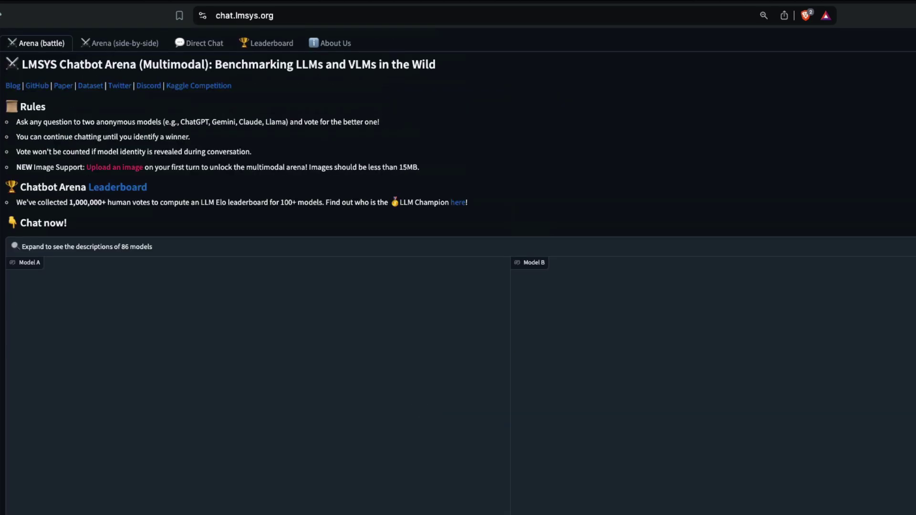
scroll(148, 439, "down", 2)
Step: Ask both anonymous models "who are you ?"
left_click(149, 443)
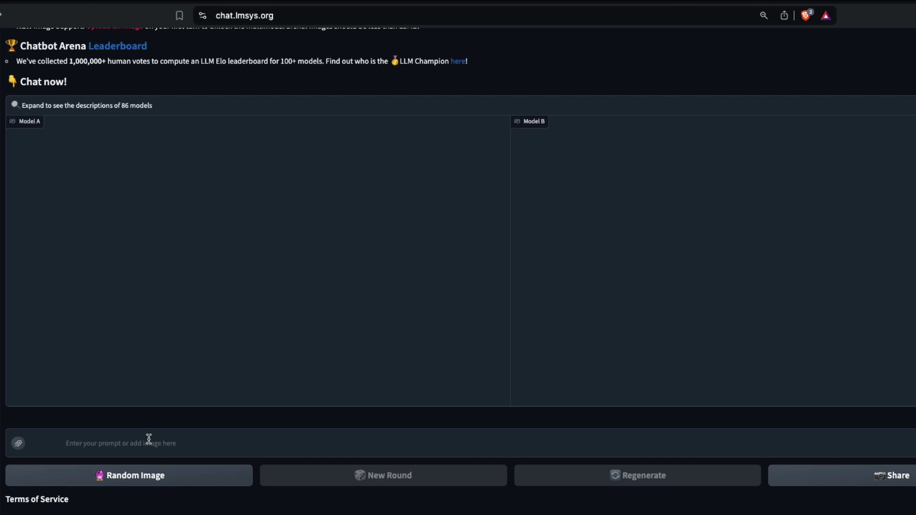
type("who are")
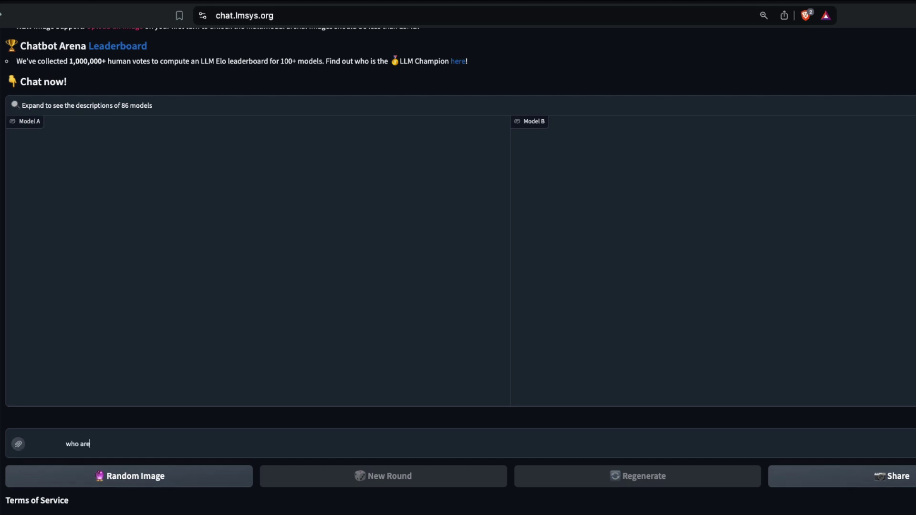
type(" you")
key("Return")
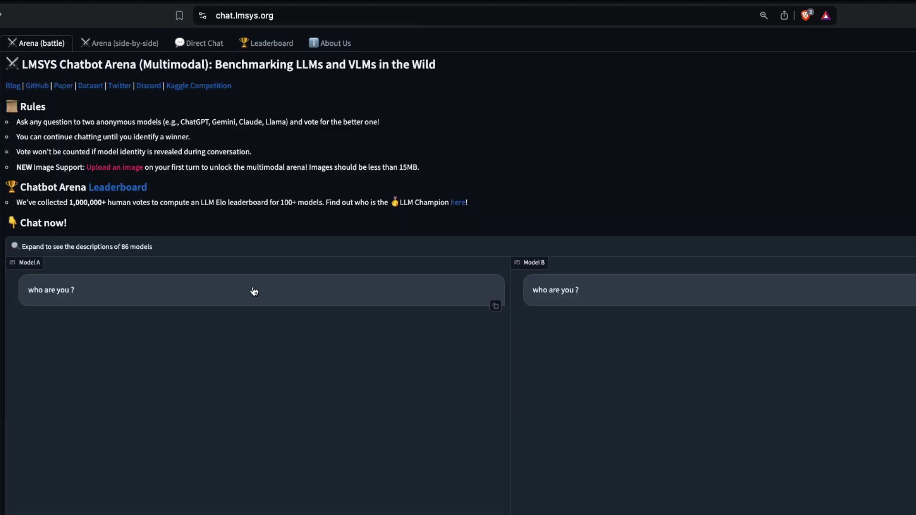
scroll(255, 337, "down", 3)
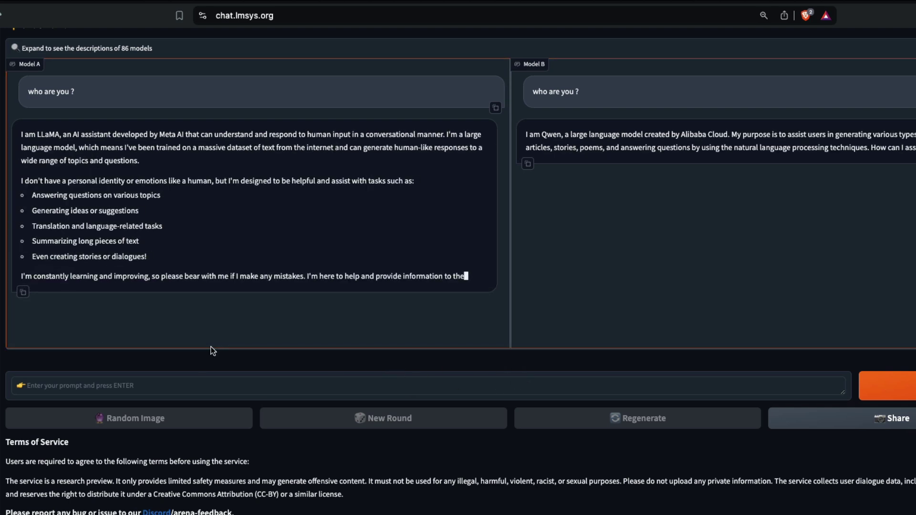
scroll(210, 347, "up", 1)
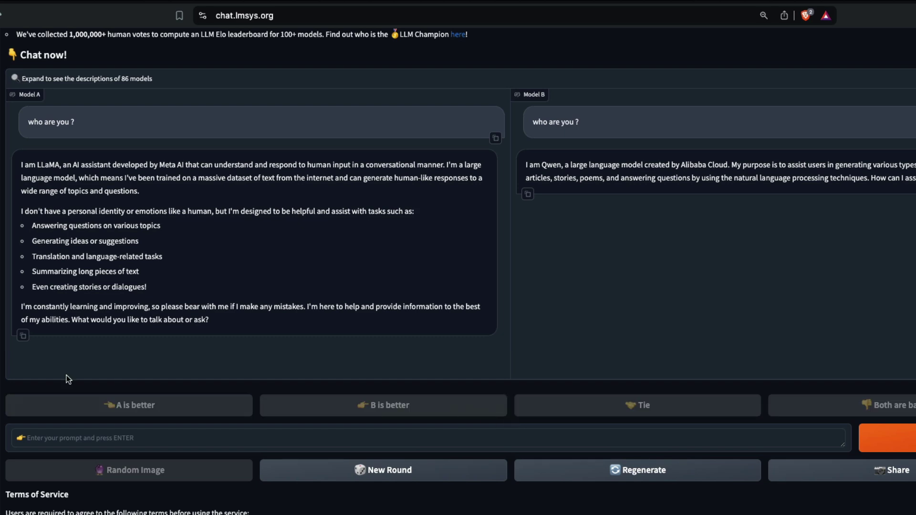
scroll(170, 288, "up", 1)
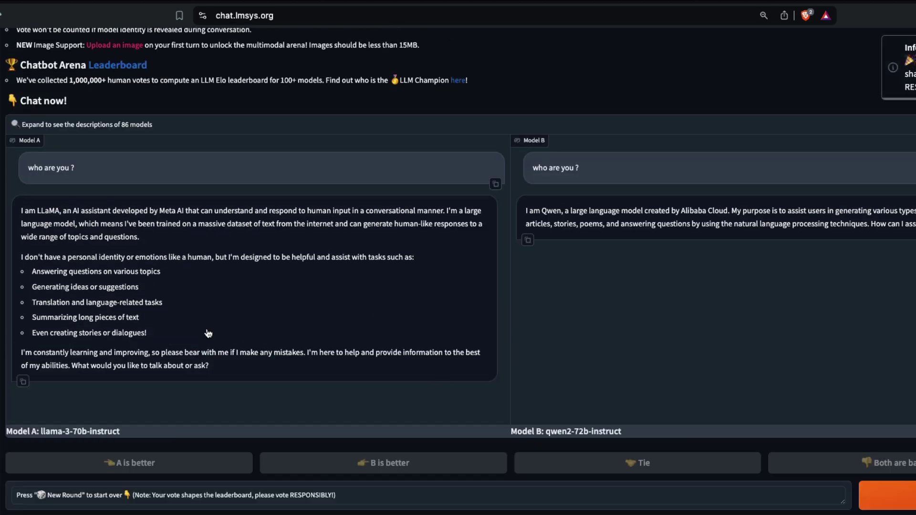
scroll(644, 387, "up", 2)
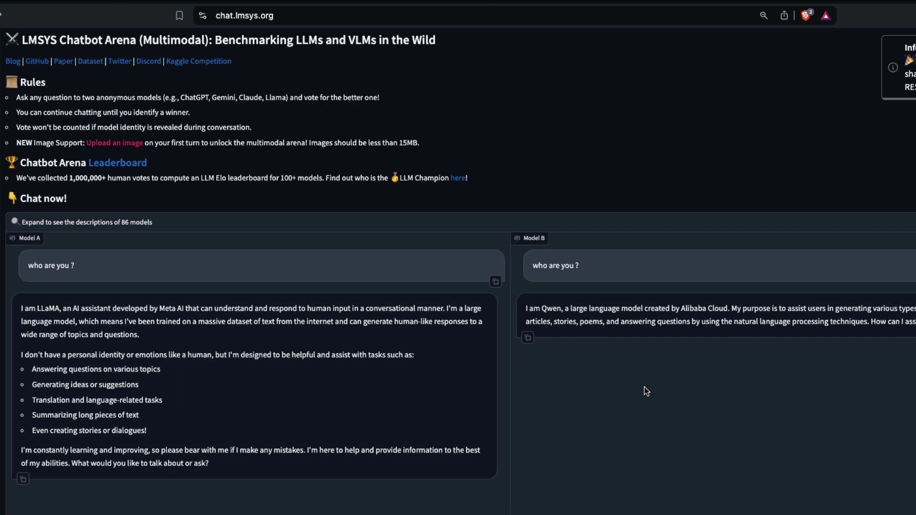
scroll(97, 286, "up", 1)
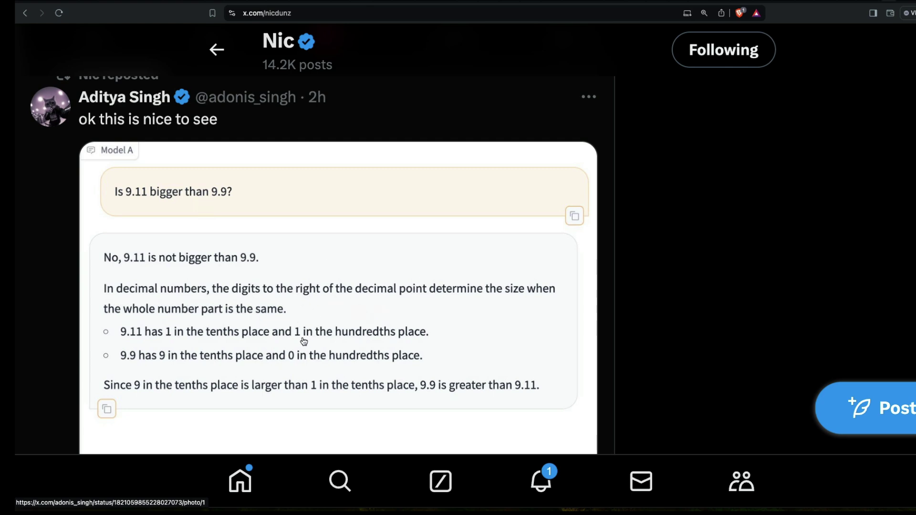
scroll(246, 333, "down", 5)
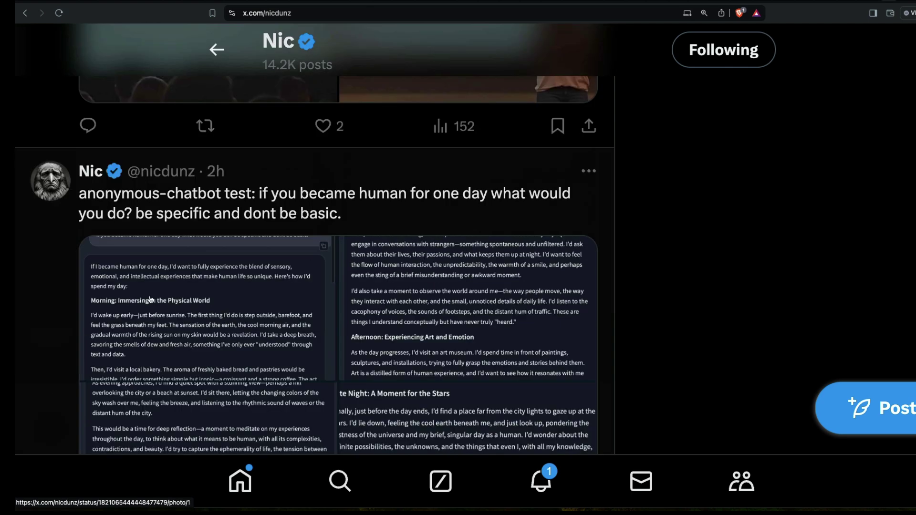
Step: View the post's test screenshots full-size, then switch to the openai.com tab
left_click(149, 300)
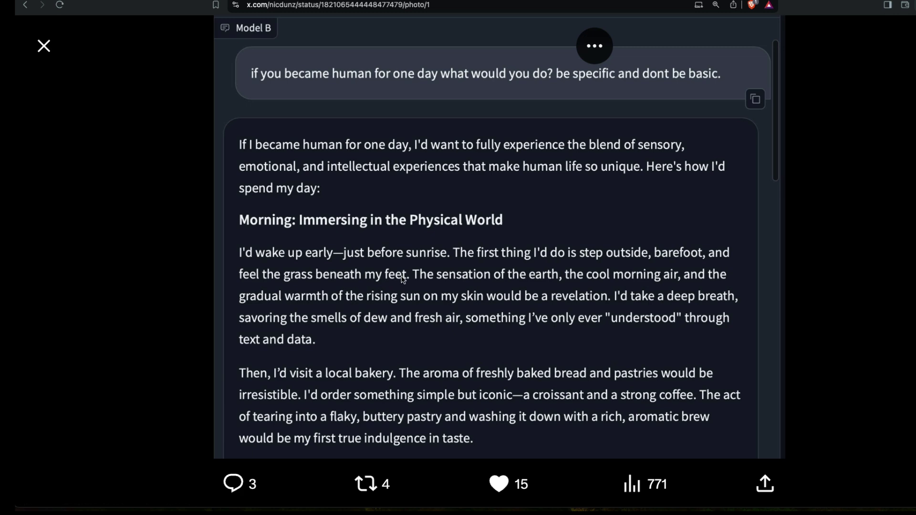
key("Right")
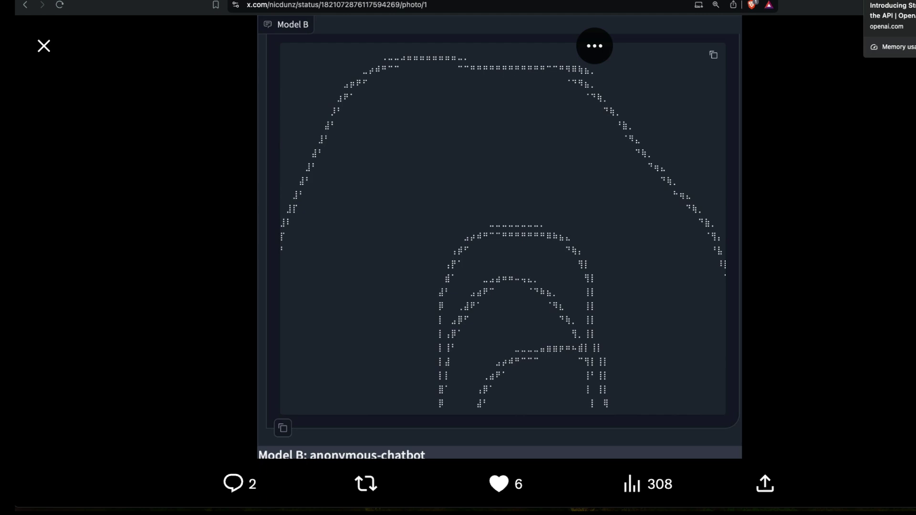
left_click(888, 0)
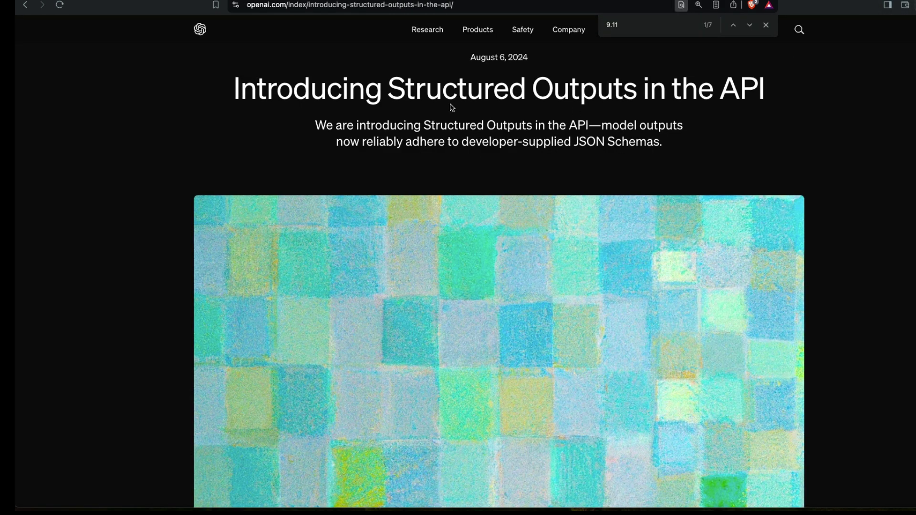
Step: Highlight the title, the 9.11 vs 9.9 question and the answer '9.9 is bigger'
left_click_drag(387, 96, 794, 95)
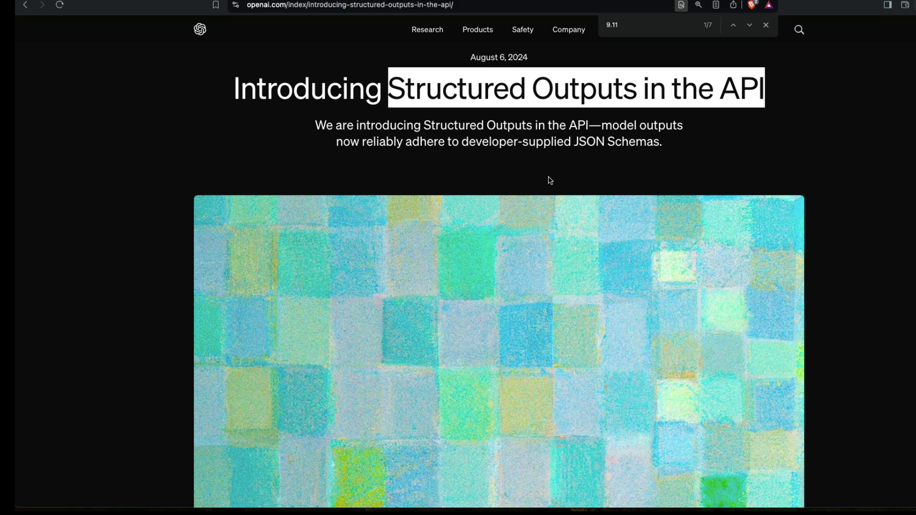
scroll(548, 180, "down", 15)
scroll(536, 191, "up", 3)
scroll(537, 191, "up", 3)
scroll(537, 191, "down", 5)
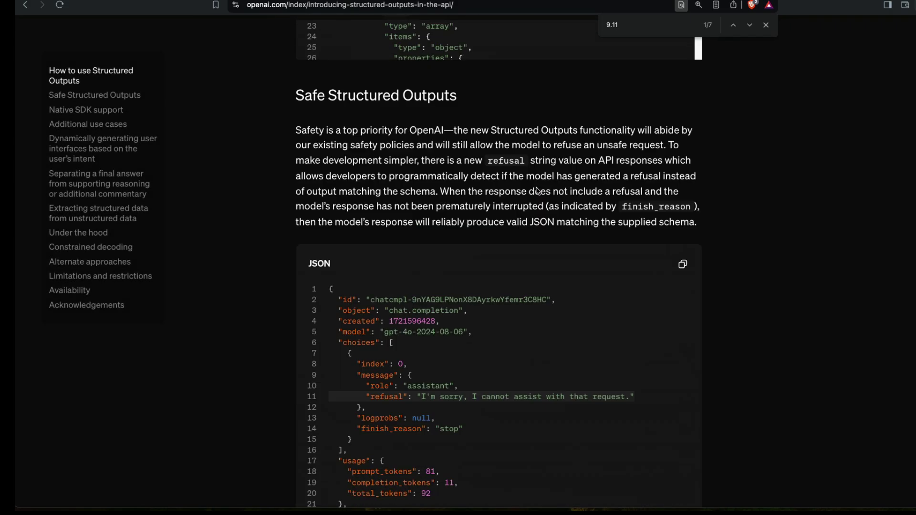
scroll(537, 191, "down", 5)
scroll(538, 191, "down", 5)
scroll(537, 190, "down", 5)
scroll(537, 191, "down", 10)
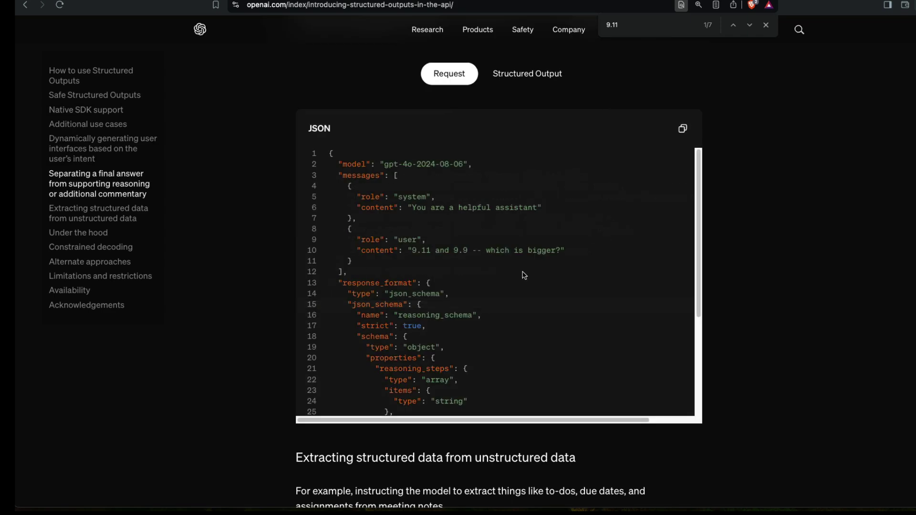
left_click_drag(413, 250, 565, 254)
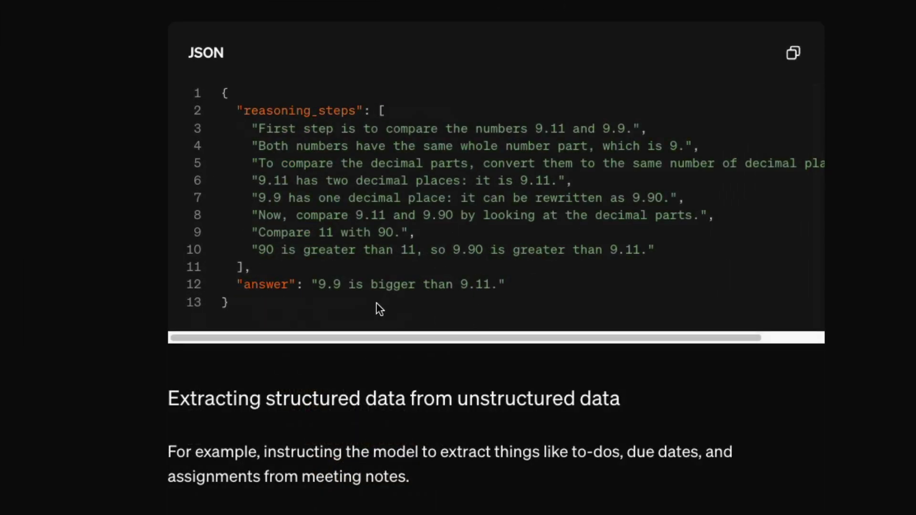
left_click_drag(312, 286, 551, 296)
Step: Highlight the list of reasoning steps in the JSON output, then clear it
left_click(551, 295)
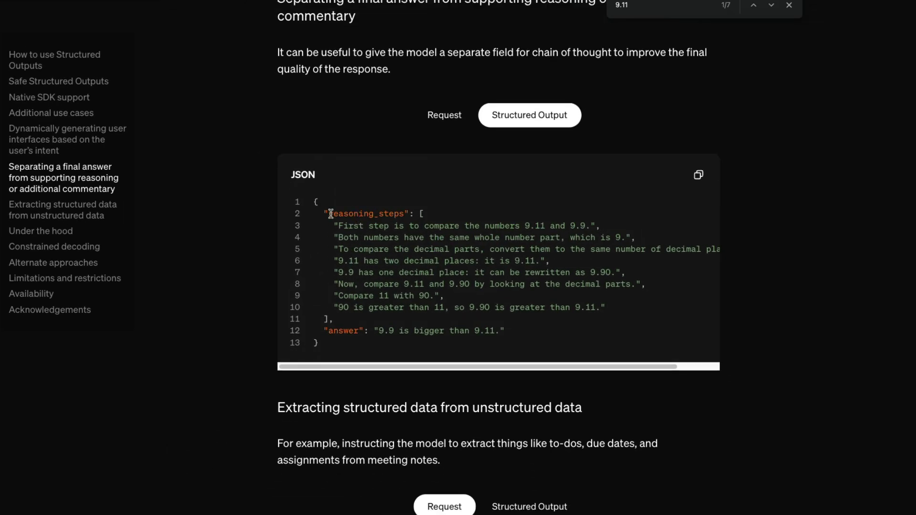
mouse_move(328, 214)
left_mouse_down()
mouse_move(352, 320)
mouse_move(340, 319)
left_mouse_up()
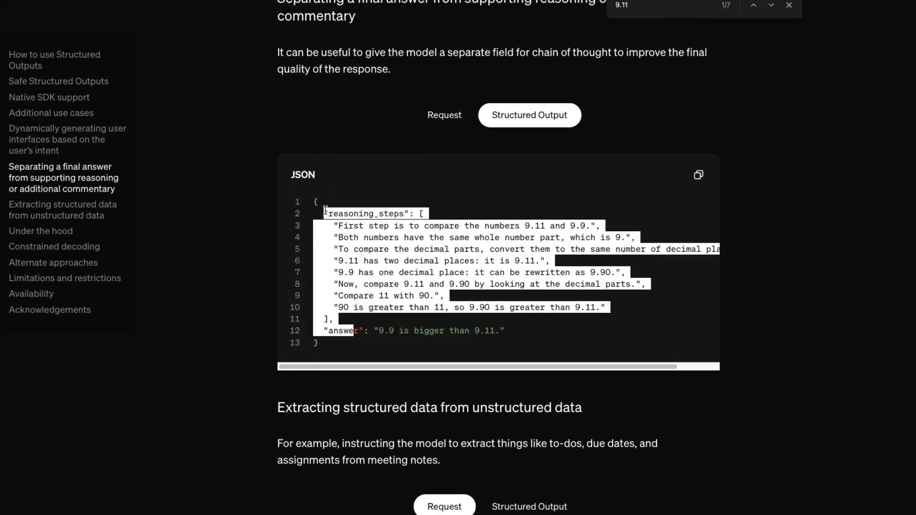
left_click(335, 219)
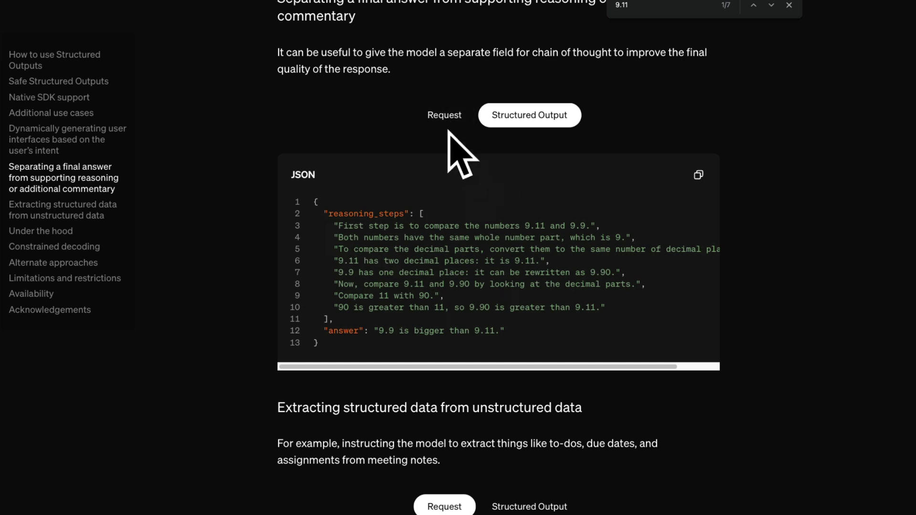
Step: Show the example's request, then highlight 'gpt-4o-2024-08-06' under Availability
left_click(448, 120)
scroll(520, 262, "down", 3)
scroll(520, 262, "down", 3)
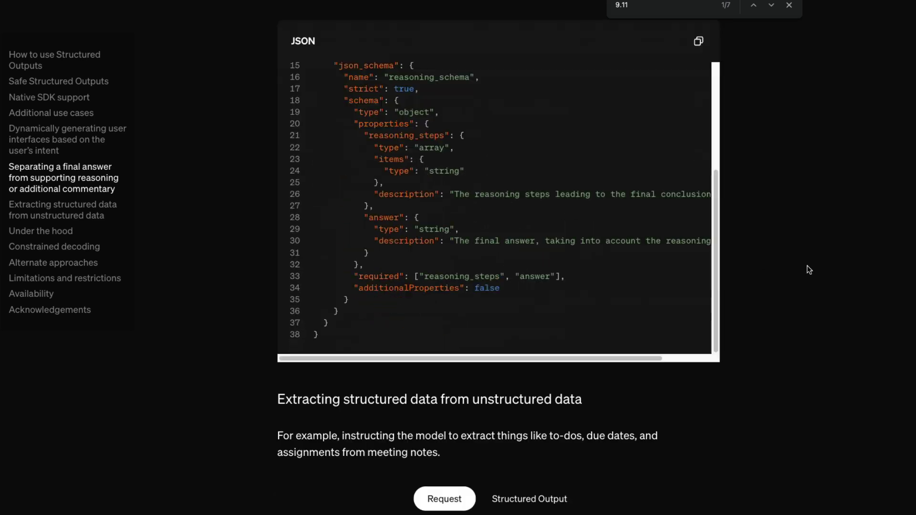
scroll(433, 419, "down", 10)
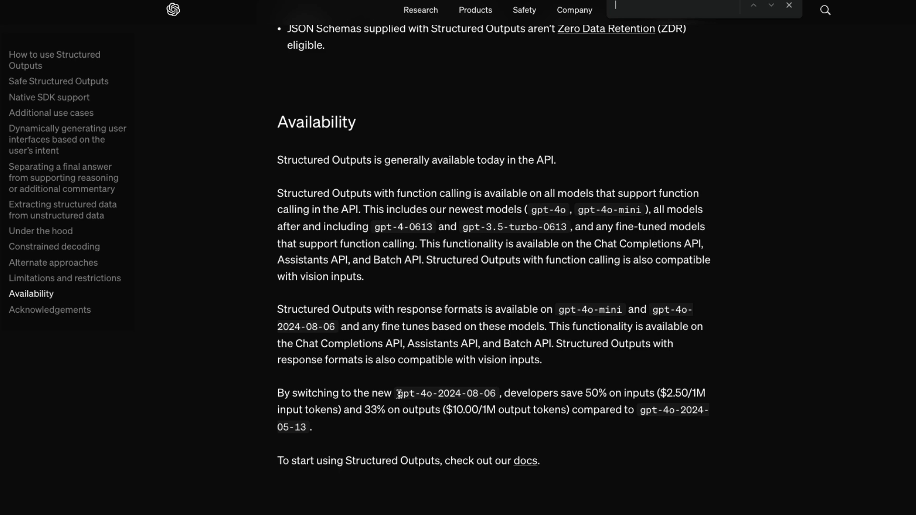
left_click_drag(398, 393, 496, 396)
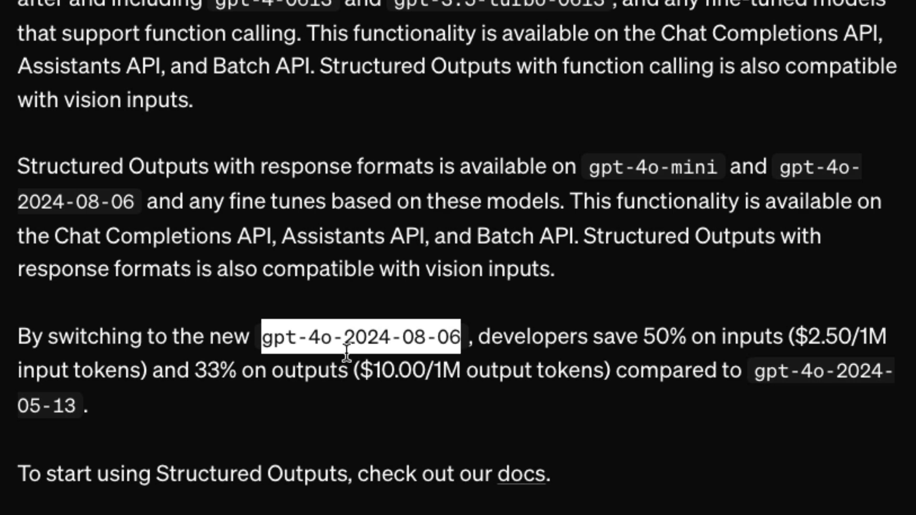
Step: Clear and reselect the full 'gpt-4o-2024-08-06' model name
left_click(272, 338)
double_click(273, 338)
left_click(262, 338)
left_click_drag(262, 337, 458, 346)
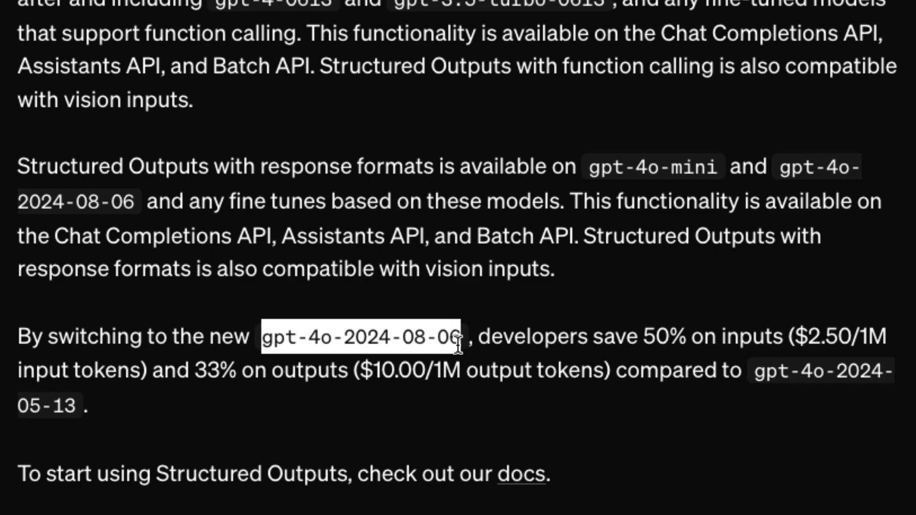